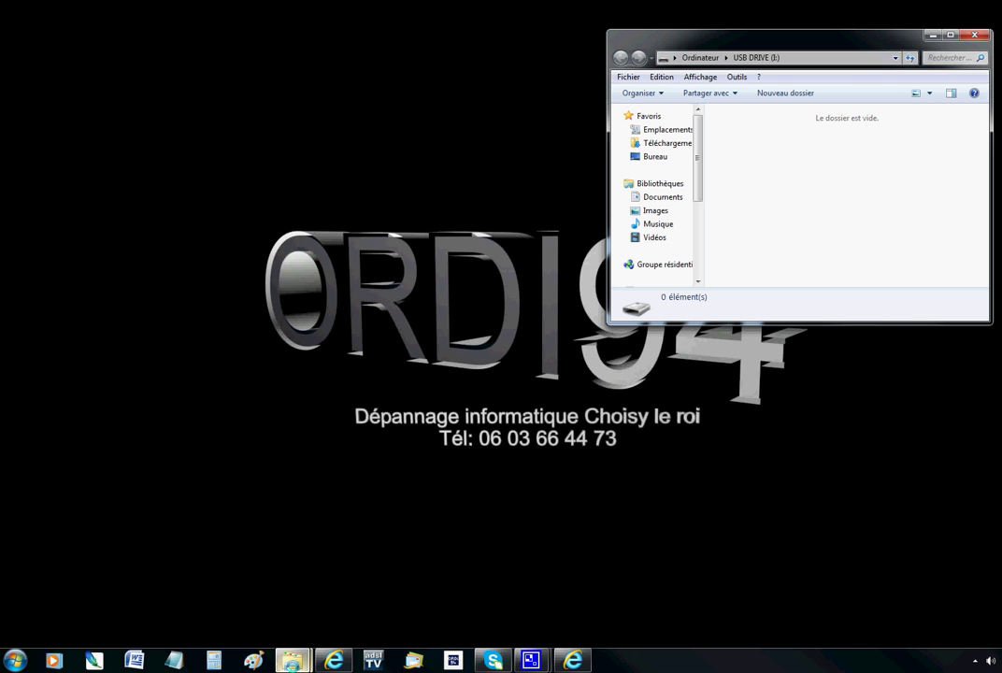
Bring up the "contenu de mla cmes usab autoradio" music folder and place its window beside the USB DRIVE (I:) window.
{"action": "mouse_move", "coordinate": [293, 660]}
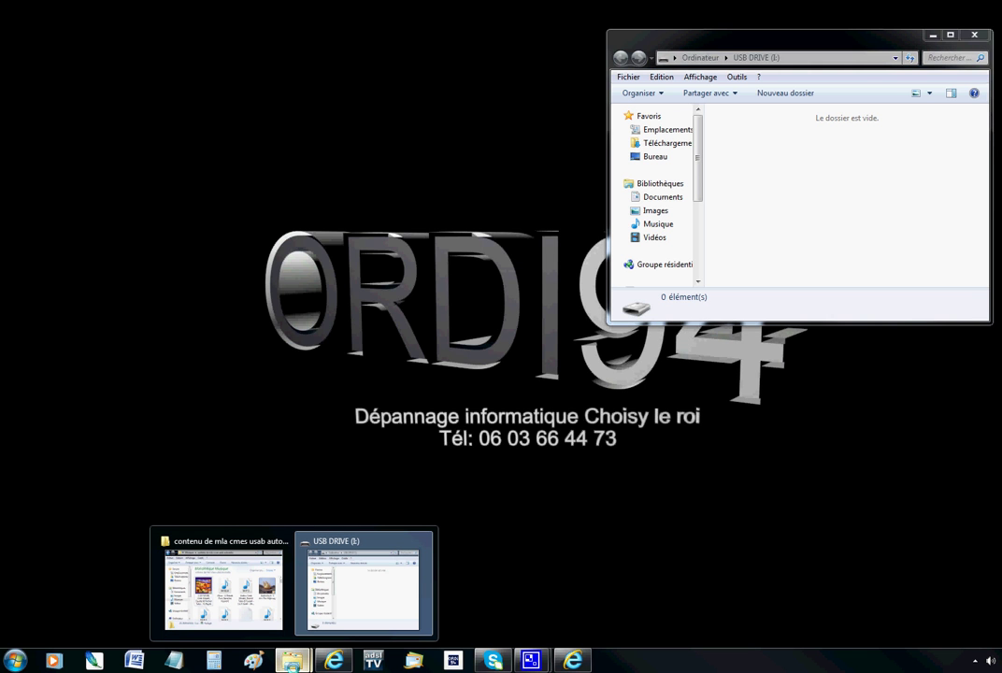
{"action": "left_click", "coordinate": [224, 584]}
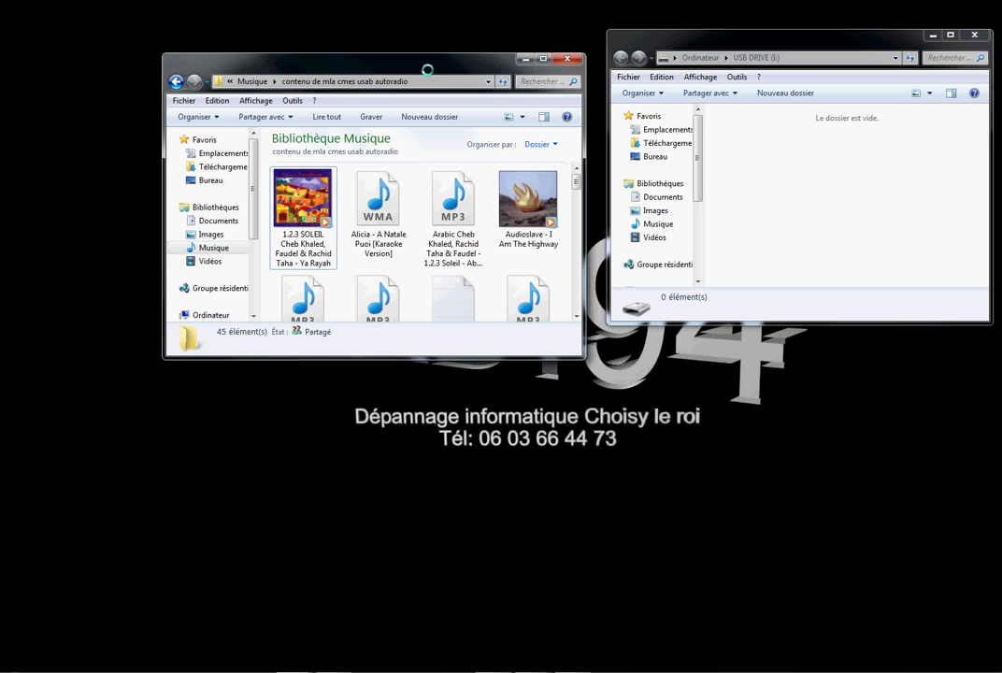
{"action": "left_click_drag", "start_coordinate": [427, 70], "coordinate": [407, 47]}
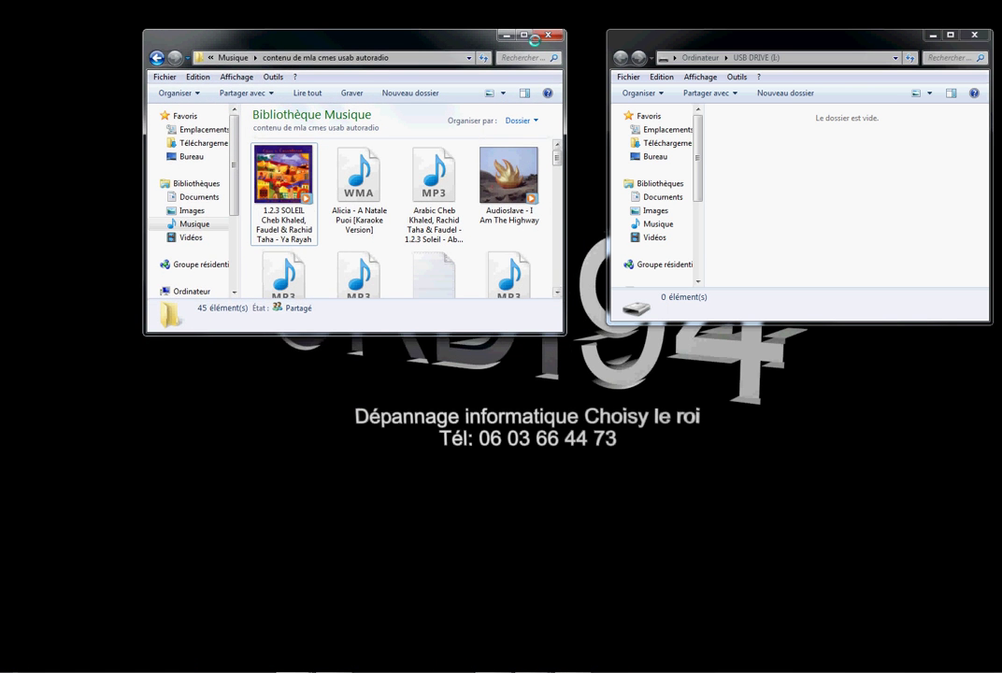
{"action": "left_click", "coordinate": [524, 35]}
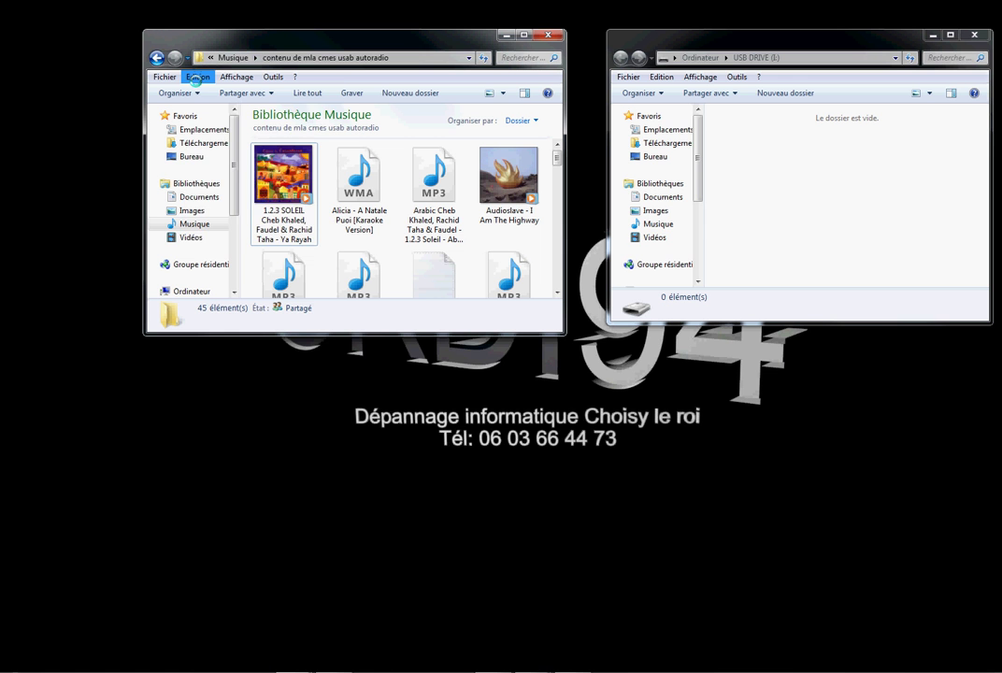
Copy all the files of the "contenu de mla cmes usab autoradio" folder and paste them into USB DRIVE (I:).
{"action": "left_click", "coordinate": [195, 78]}
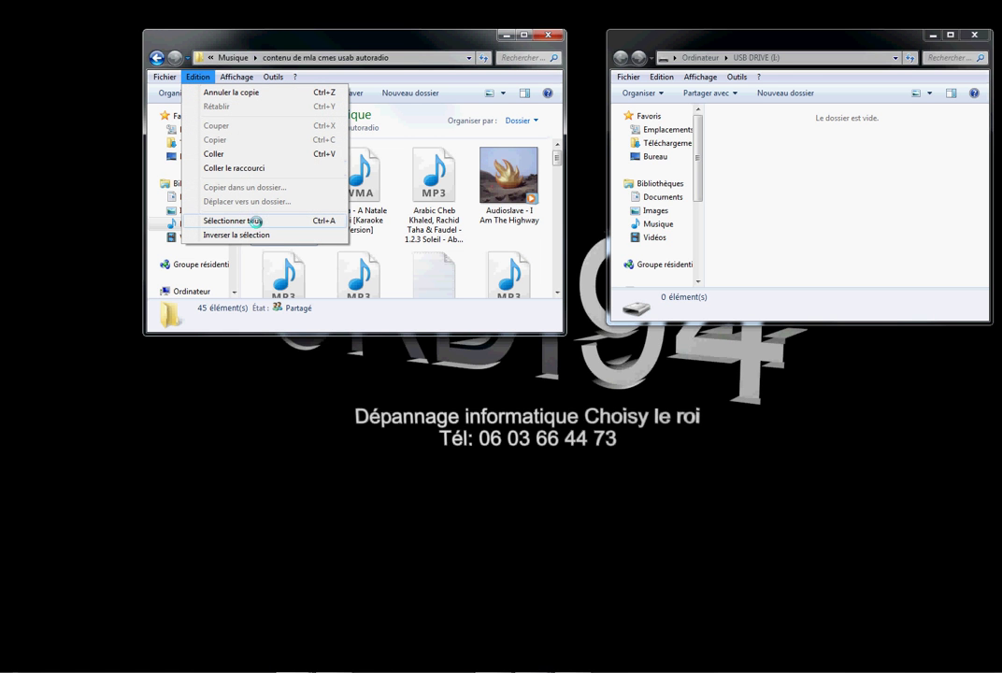
{"action": "left_click", "coordinate": [241, 221]}
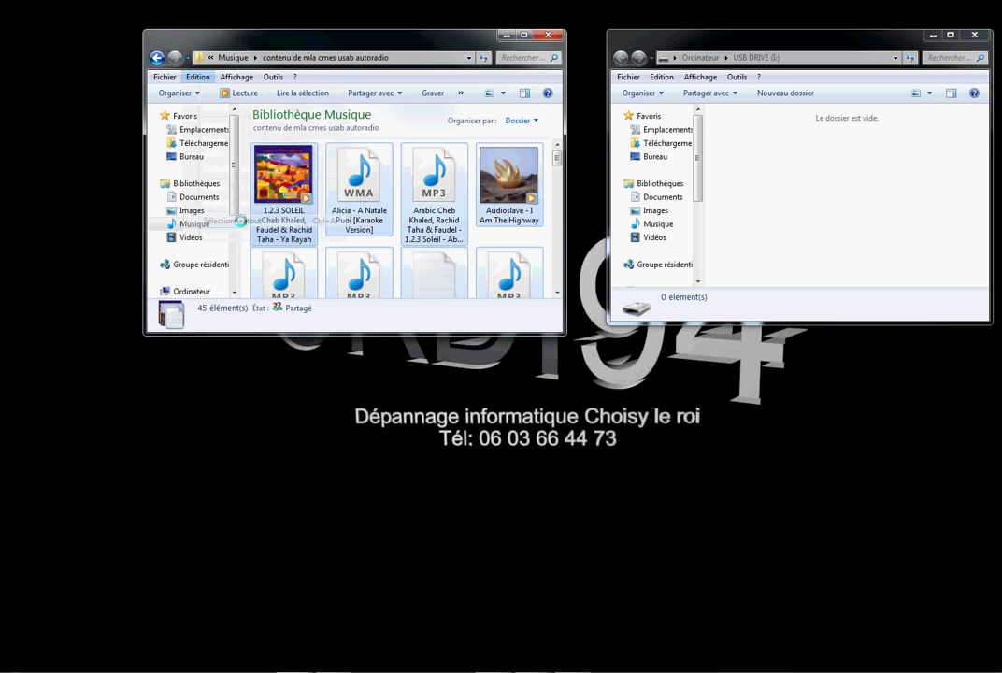
{"action": "left_click", "coordinate": [525, 35]}
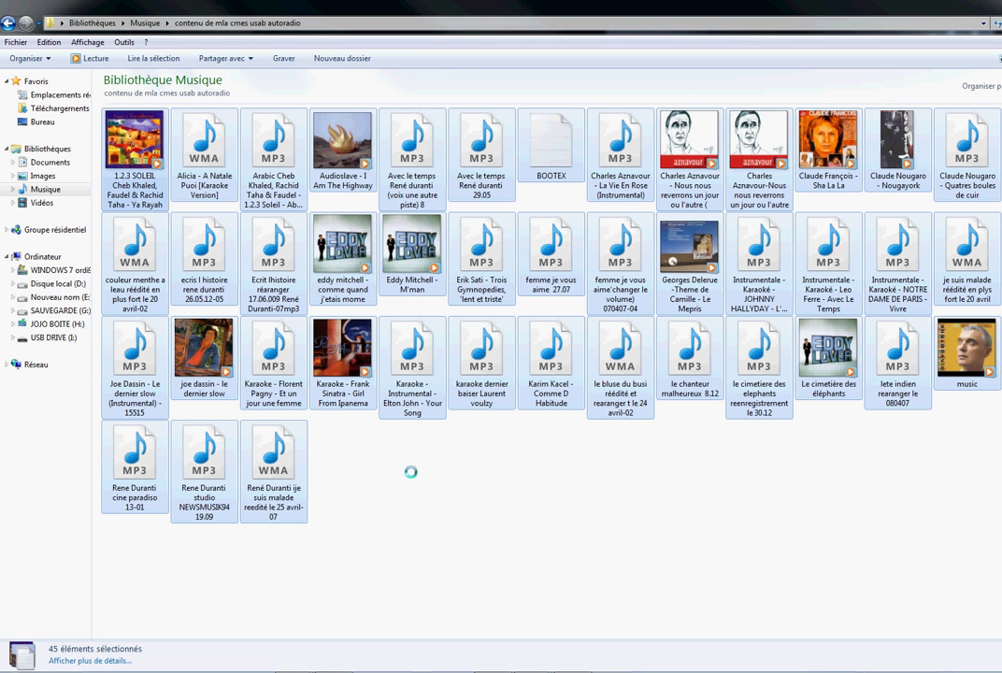
{"action": "left_click", "coordinate": [1001, 8]}
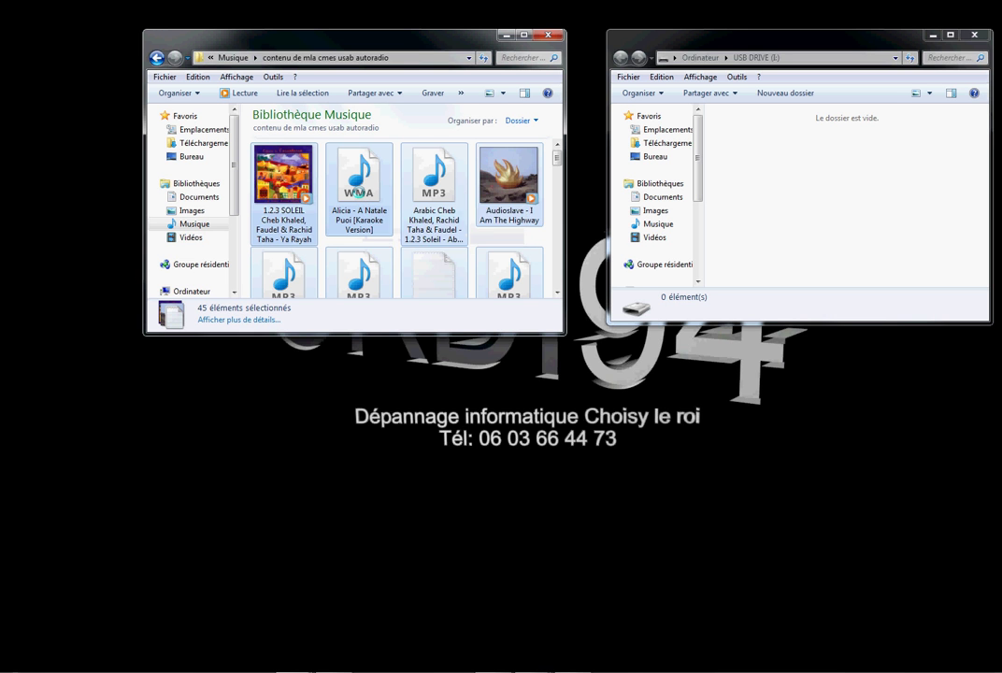
{"action": "right_click", "coordinate": [360, 193]}
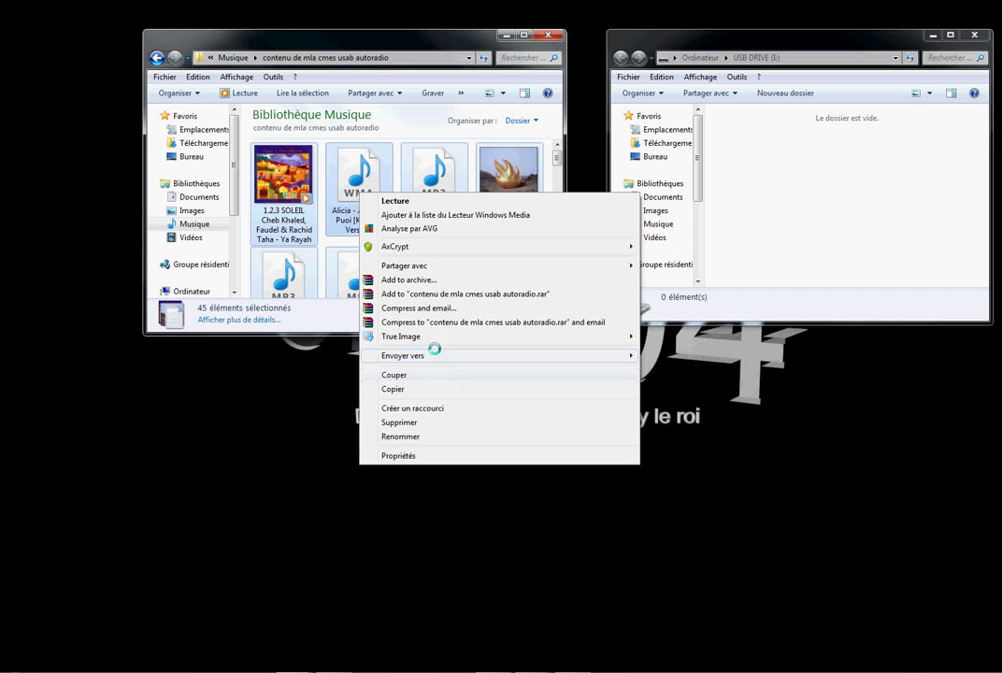
{"action": "left_click", "coordinate": [393, 389]}
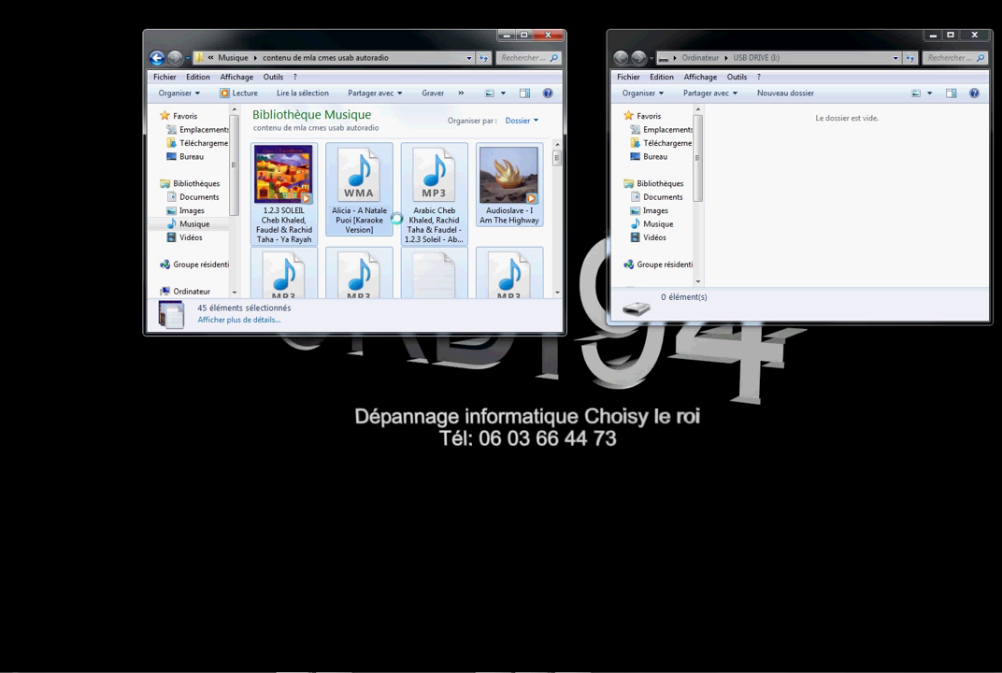
{"action": "right_click", "coordinate": [802, 167]}
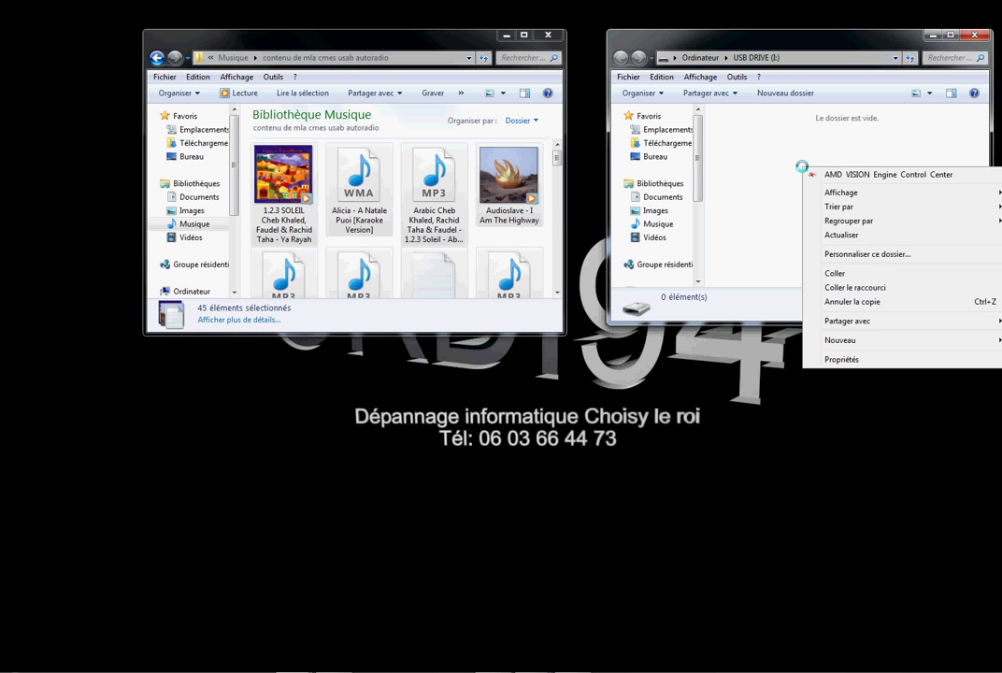
{"action": "left_click", "coordinate": [835, 270]}
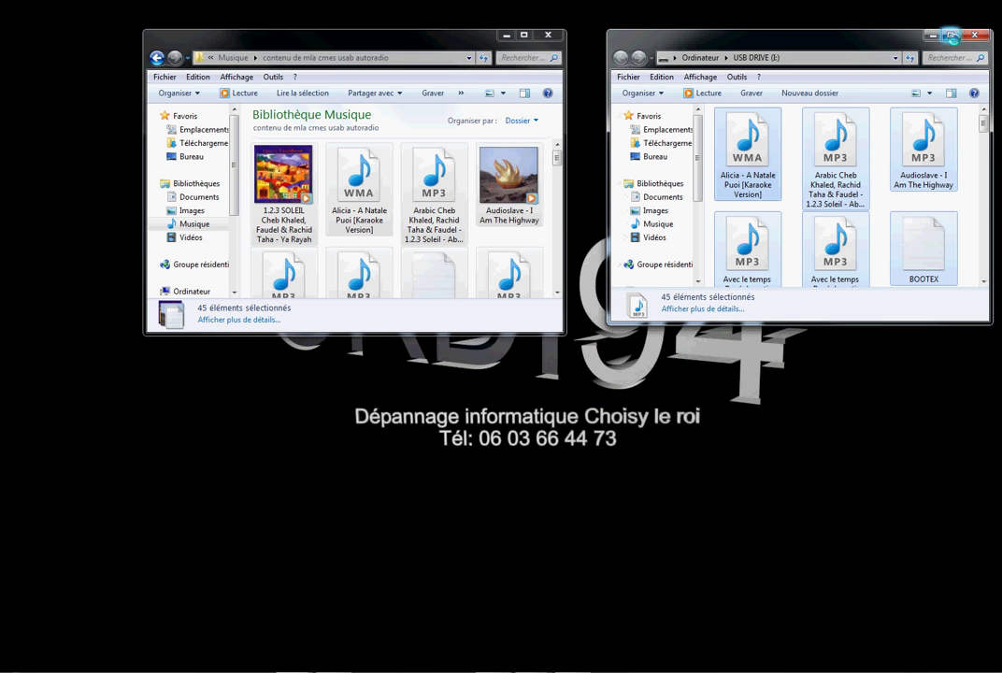
Compare the file count and total size in the properties of the selected files in the music folder and on USB DRIVE (I:).
{"action": "left_click", "coordinate": [950, 35]}
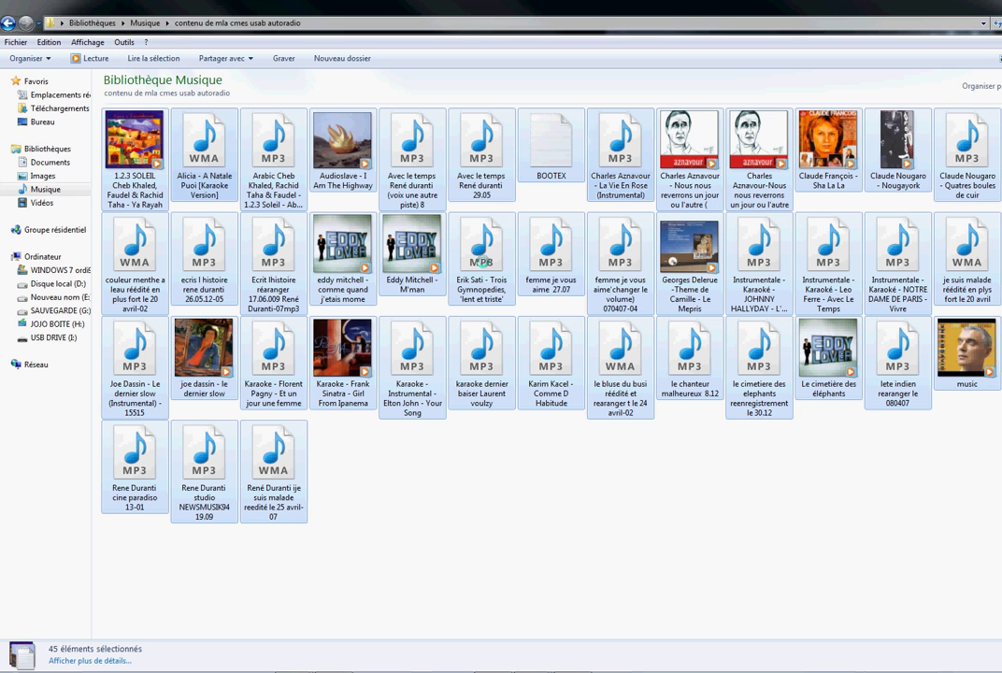
{"action": "right_click", "coordinate": [546, 241]}
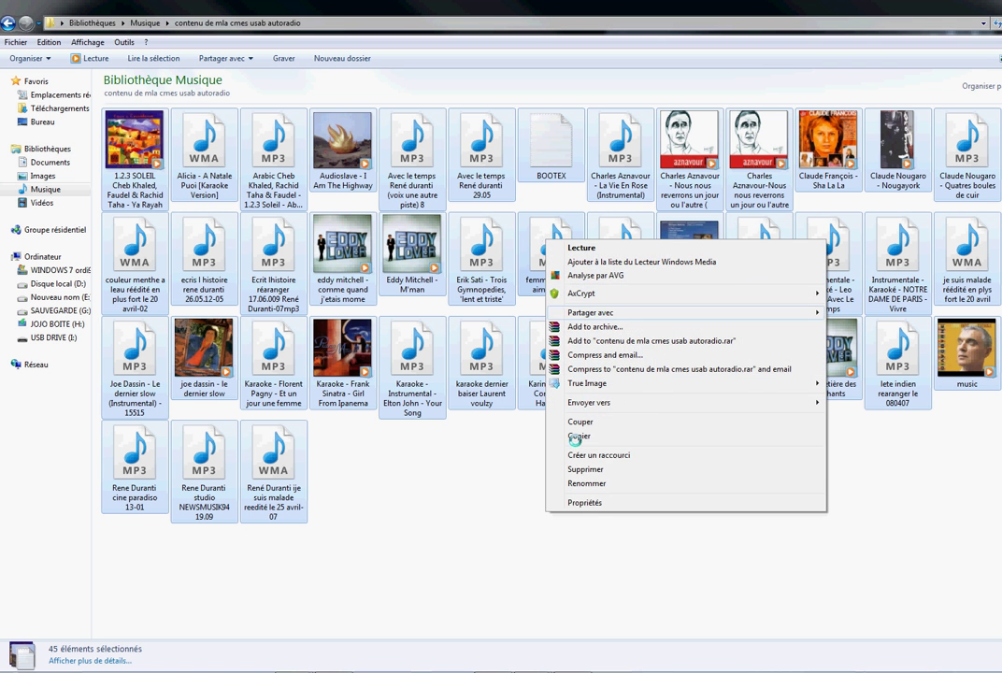
{"action": "left_click", "coordinate": [584, 503]}
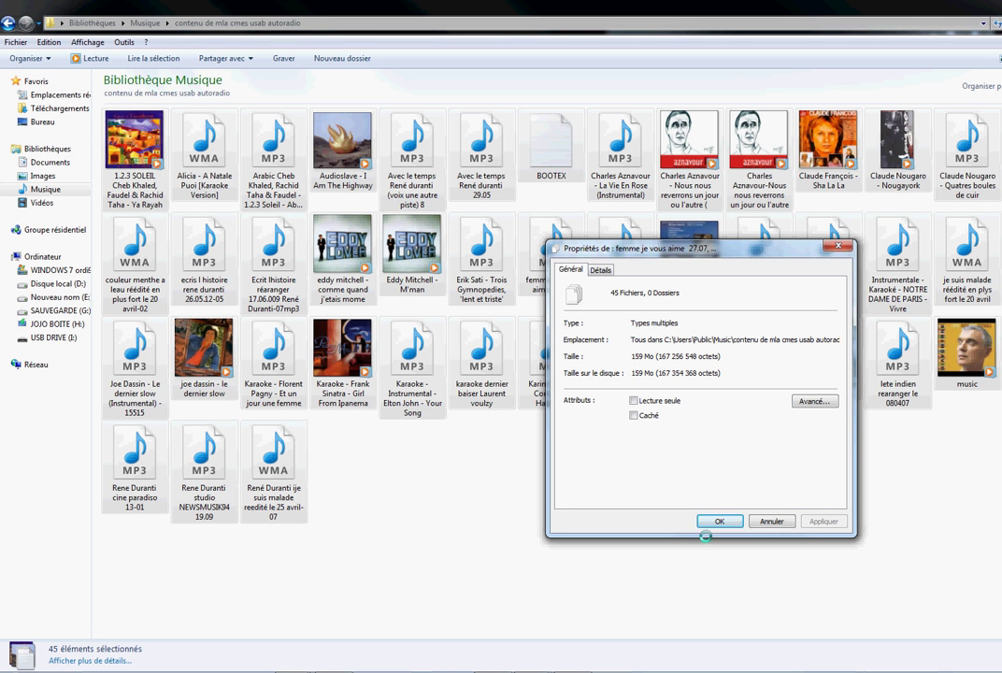
{"action": "left_click", "coordinate": [717, 520]}
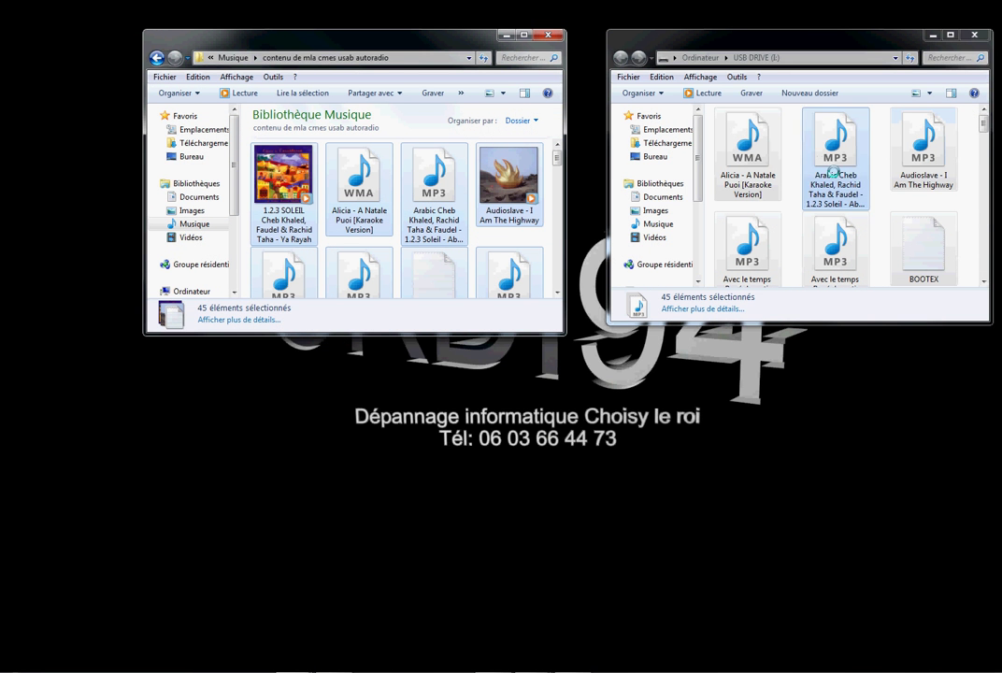
{"action": "left_click", "coordinate": [950, 34]}
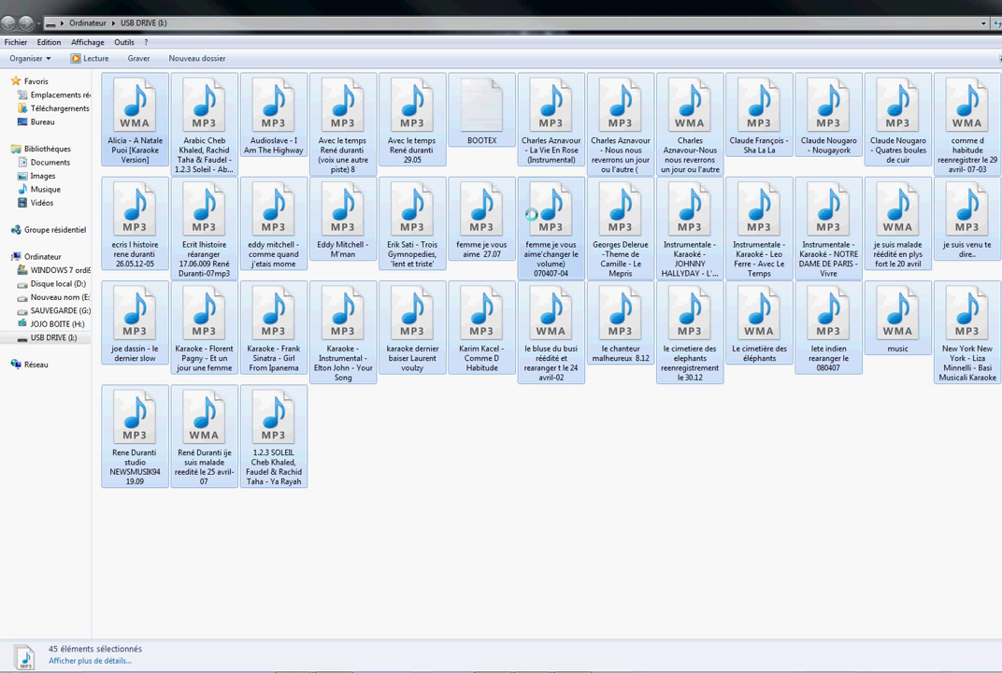
{"action": "right_click", "coordinate": [531, 215]}
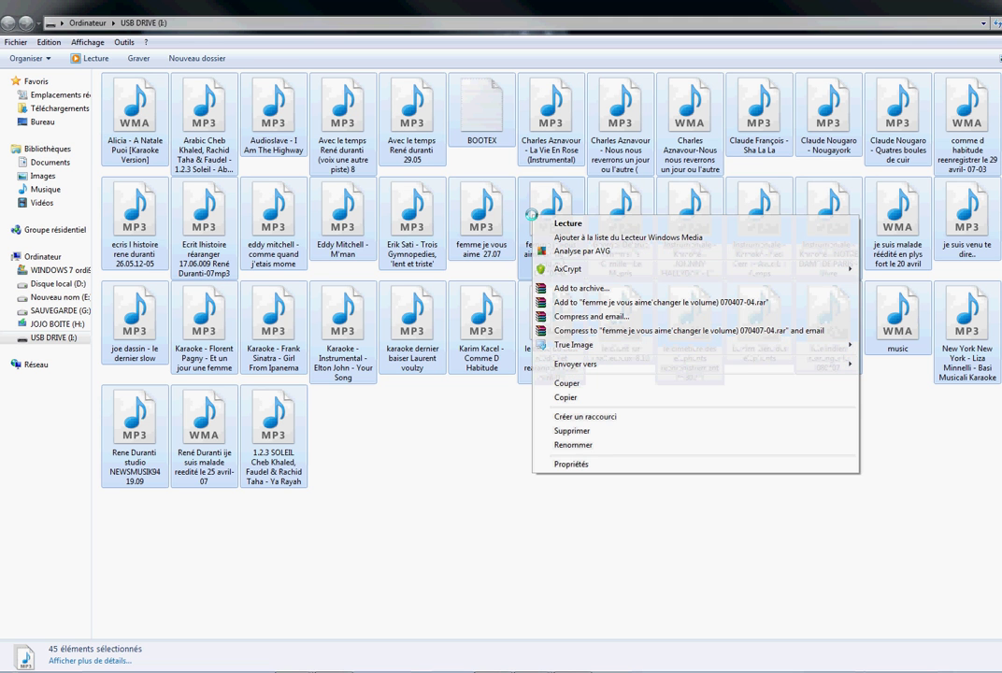
{"action": "left_click", "coordinate": [573, 464]}
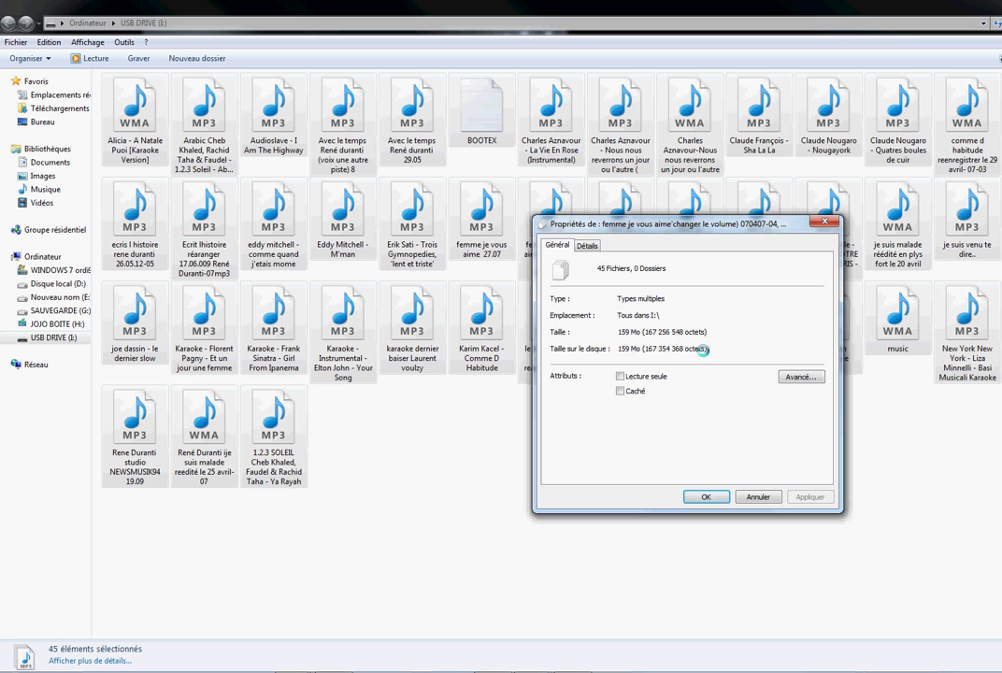
{"action": "left_click", "coordinate": [703, 497]}
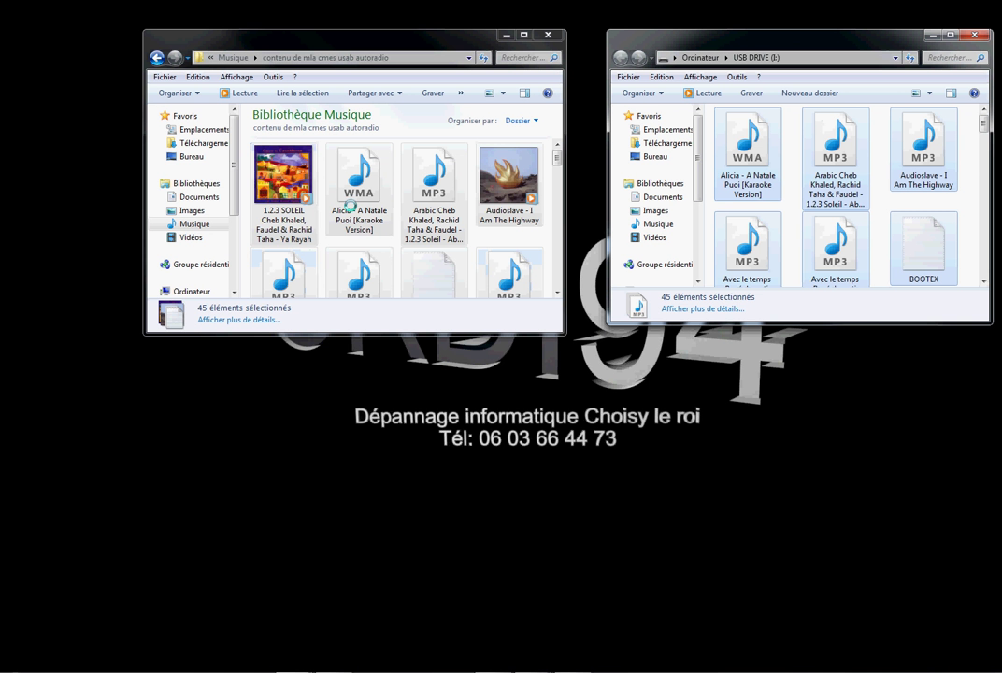
Clear the selections in both folders, then select and permanently delete all the files on USB DRIVE (I:).
{"action": "left_click", "coordinate": [966, 234]}
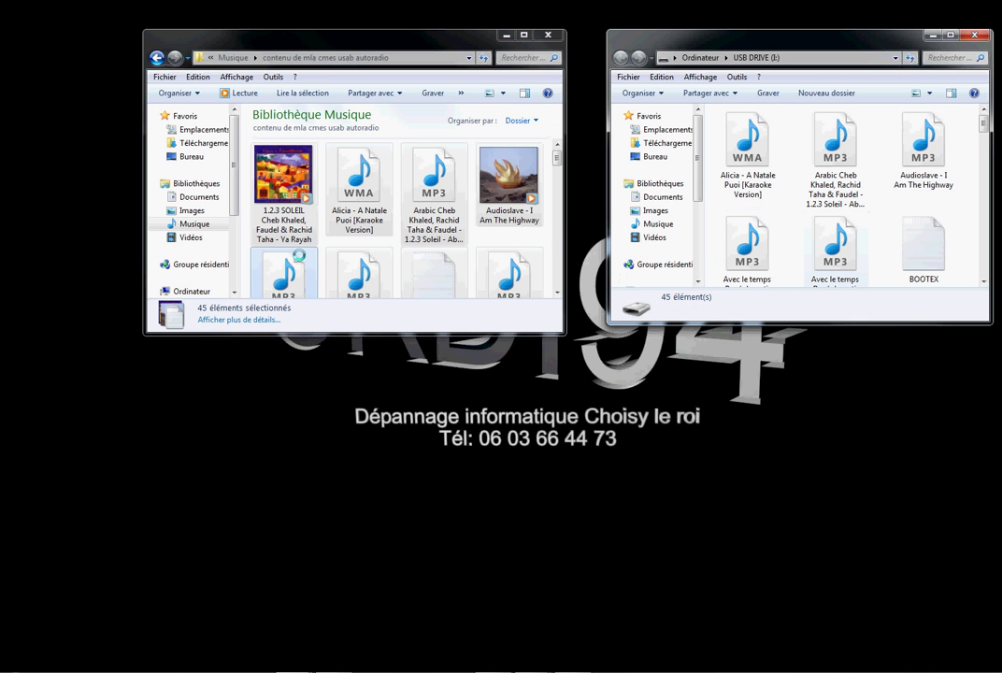
{"action": "left_click", "coordinate": [479, 234]}
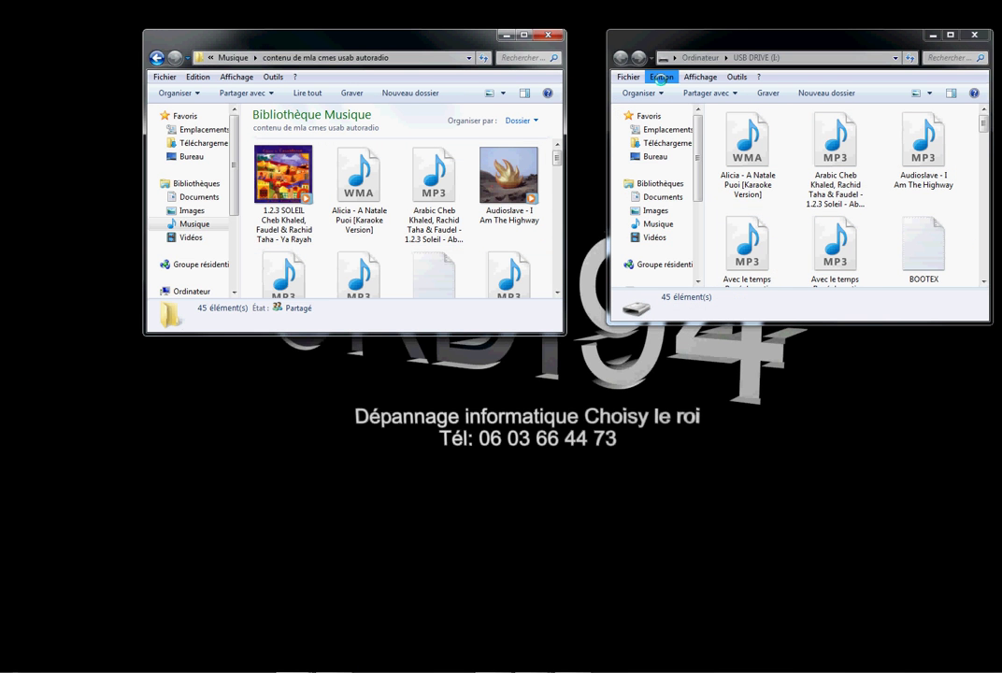
{"action": "left_click", "coordinate": [661, 77]}
{"action": "left_click", "coordinate": [715, 222]}
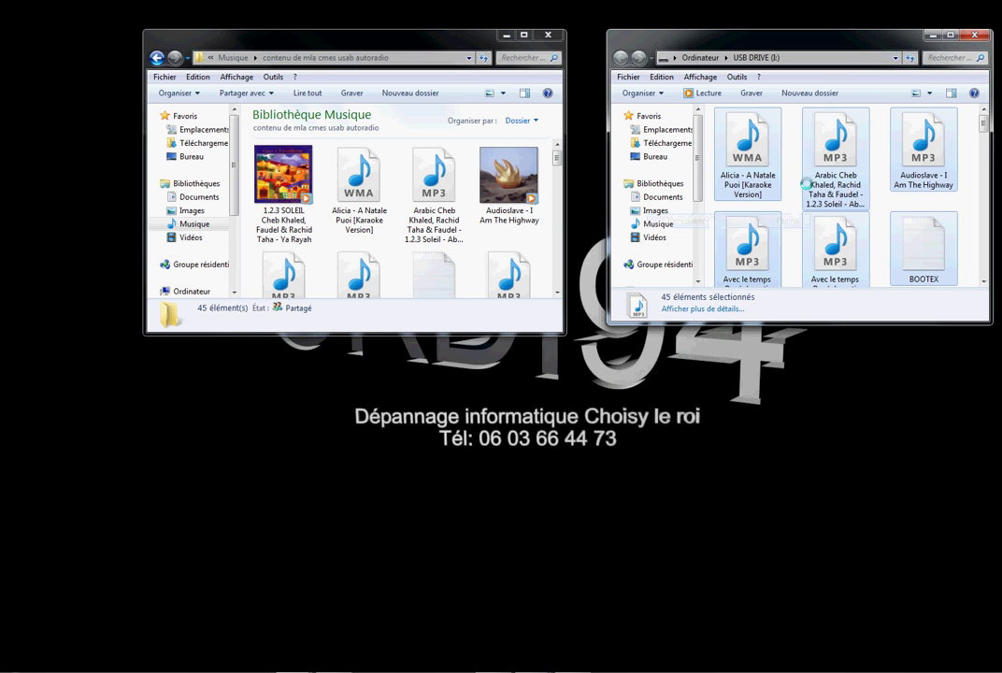
{"action": "right_click", "coordinate": [821, 187]}
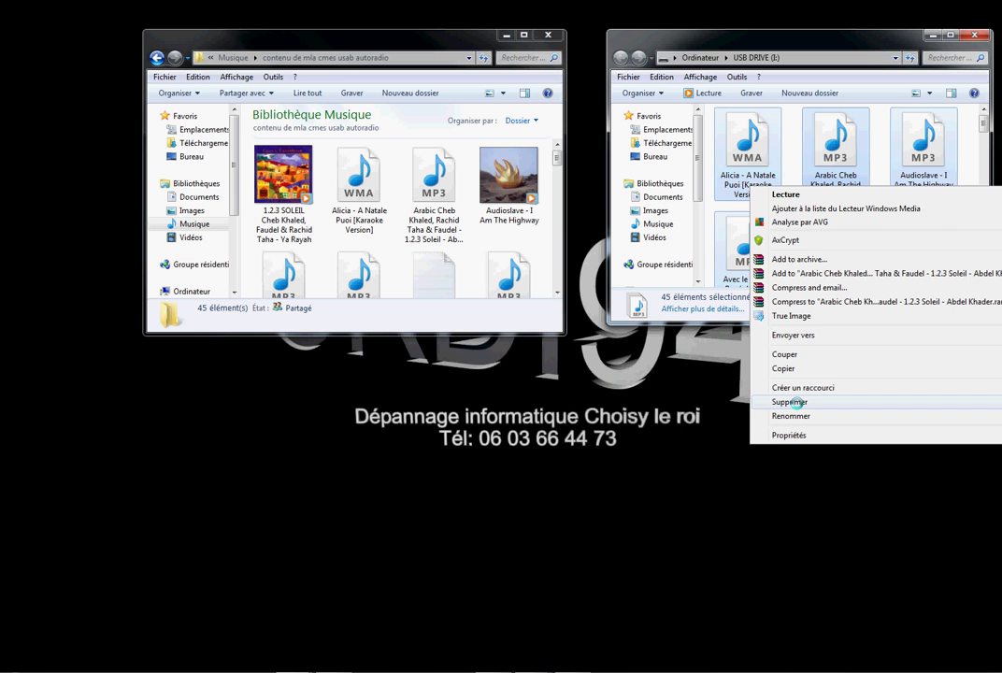
{"action": "left_click", "coordinate": [790, 402]}
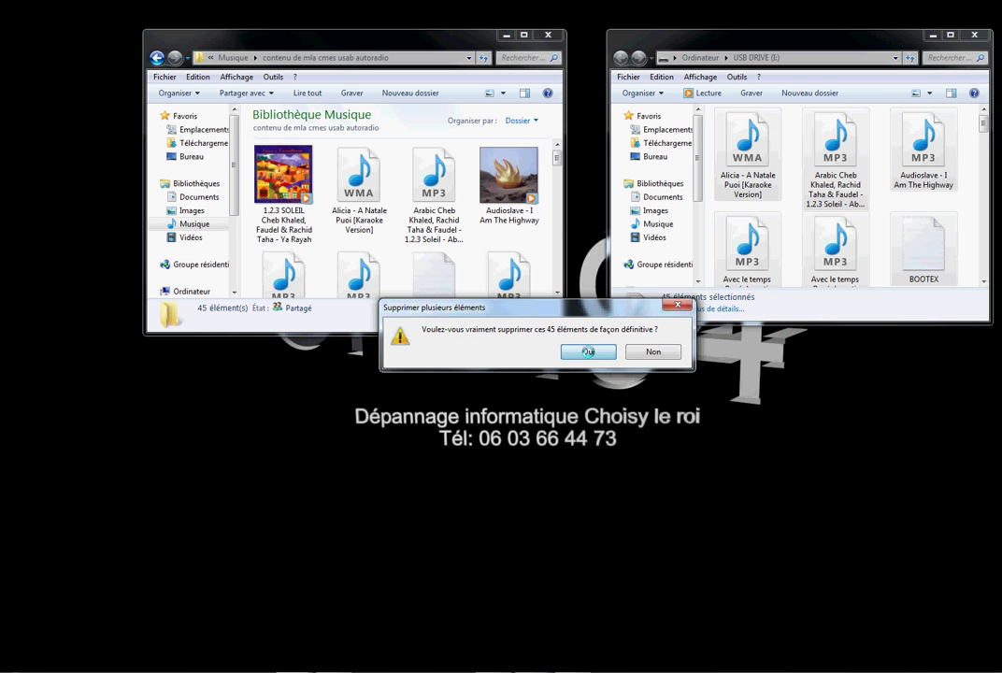
{"action": "left_click", "coordinate": [587, 351]}
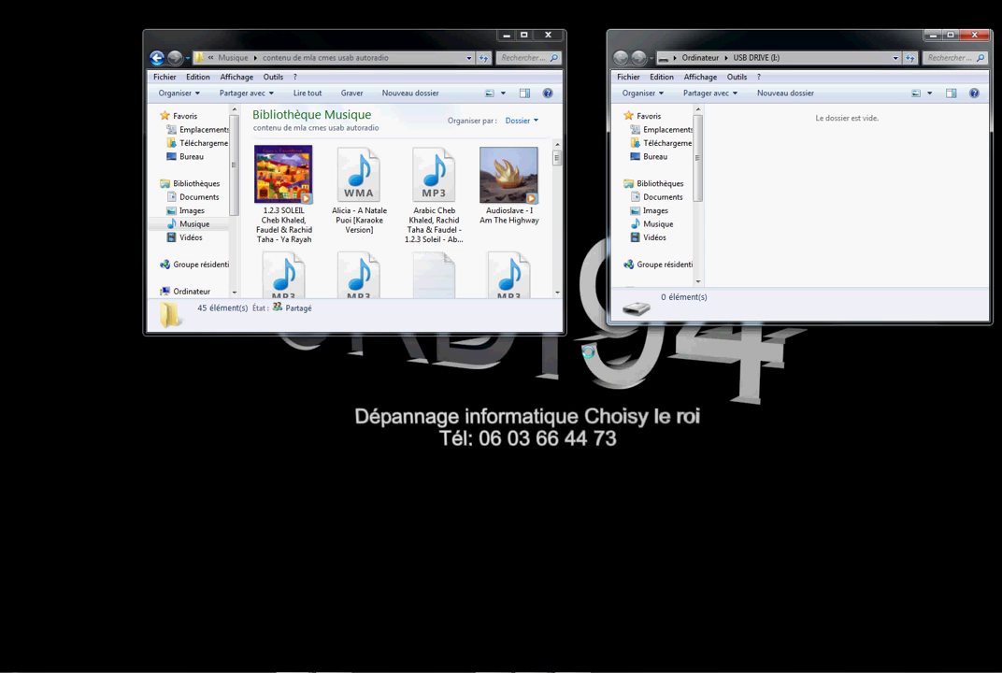
Reposition both windows and individually copy "Alicia - A Natale Puoi [Karaoke Version]" and the "Avec le temps" MP3 ending in 29.05 to USB DRIVE (I:).
{"action": "left_click_drag", "start_coordinate": [403, 45], "coordinate": [323, 67]}
{"action": "left_click_drag", "start_coordinate": [878, 38], "coordinate": [797, 72]}
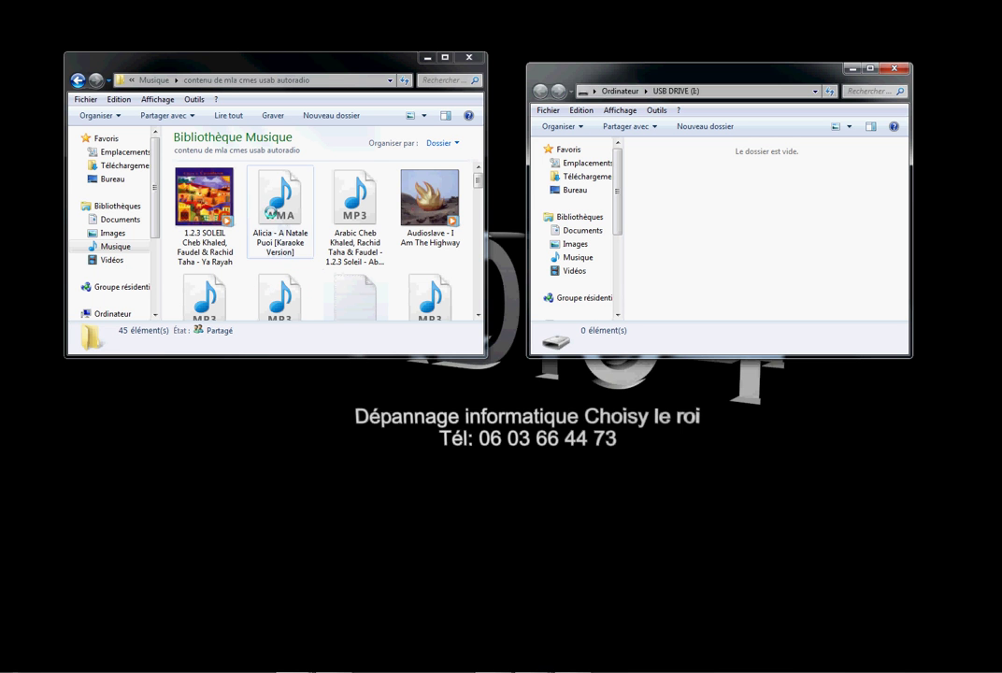
{"action": "left_click_drag", "start_coordinate": [280, 198], "coordinate": [652, 233]}
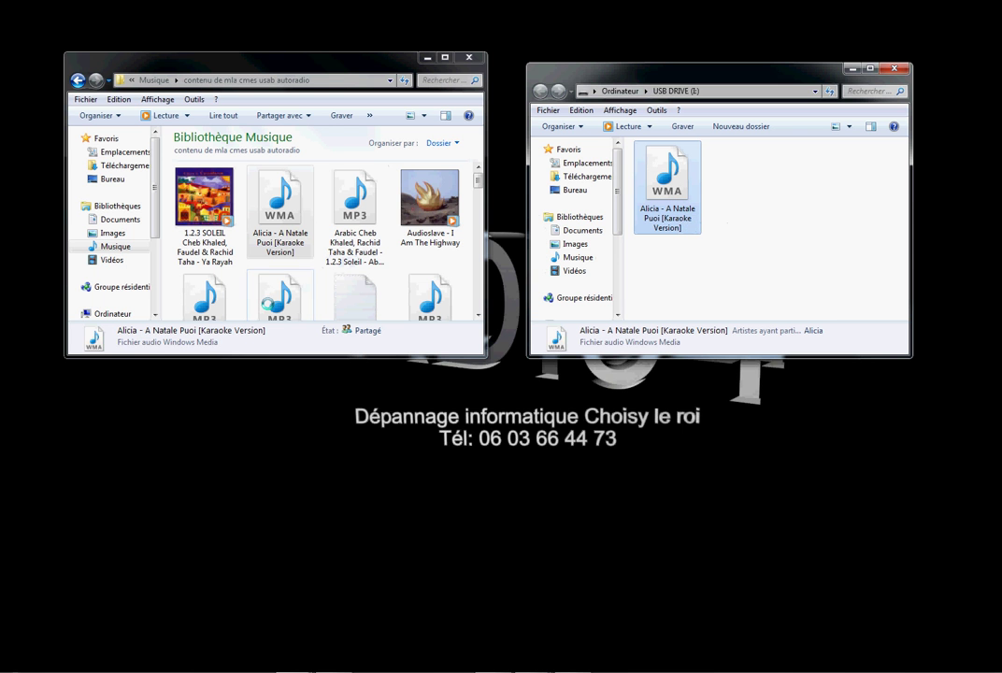
{"action": "left_click_drag", "start_coordinate": [279, 297], "coordinate": [678, 304]}
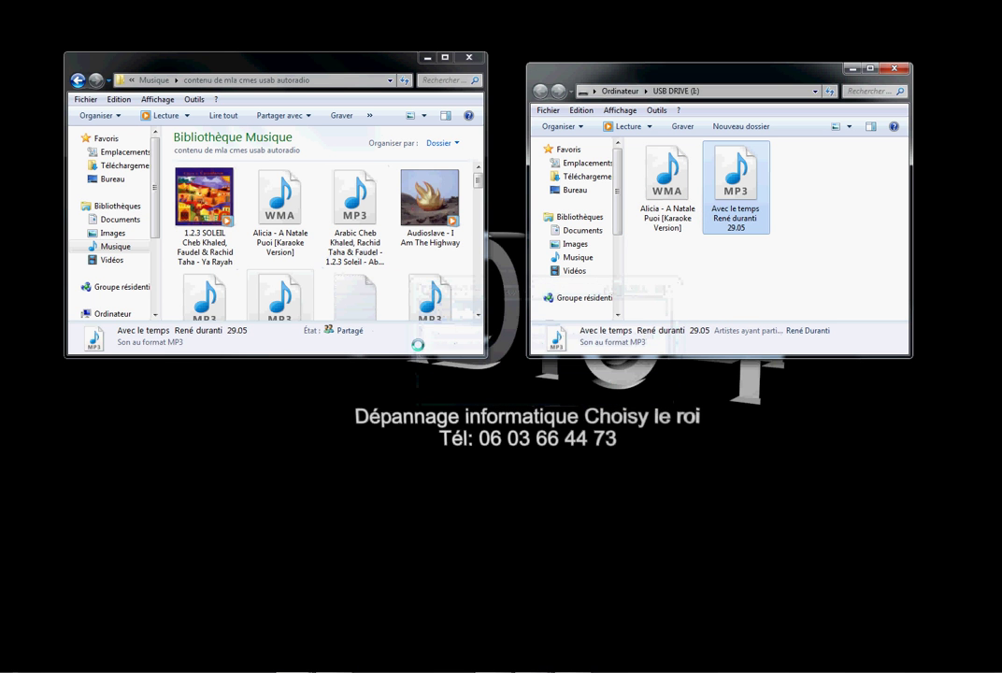
Enlarge the music folder window and copy the three Charles Aznavour tracks together to USB DRIVE (I:).
{"action": "left_click_drag", "start_coordinate": [487, 357], "coordinate": [527, 616]}
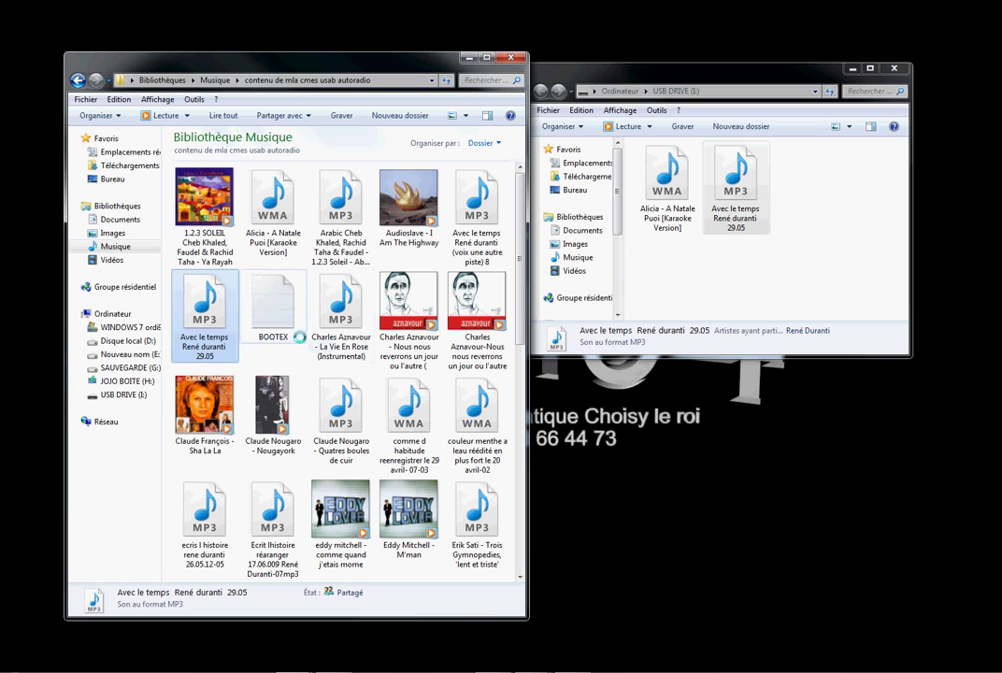
{"action": "left_click_drag", "start_coordinate": [307, 344], "coordinate": [487, 272]}
{"action": "left_click_drag", "start_coordinate": [408, 309], "coordinate": [700, 308]}
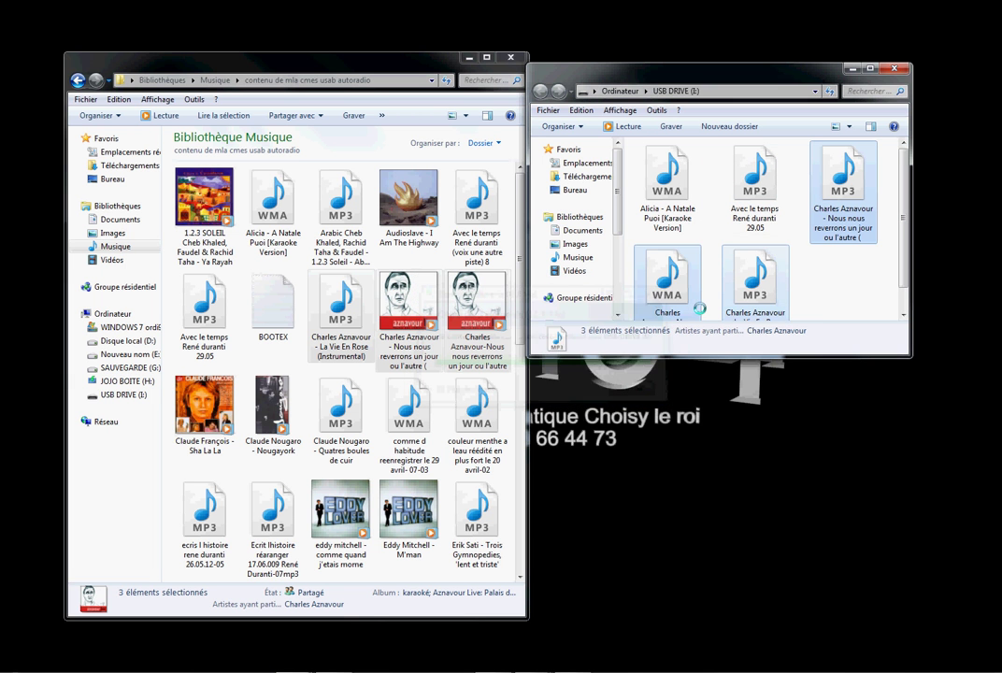
Try a larger size for the USB DRIVE (I:) window and move it clear of the music folder window.
{"action": "left_click_drag", "start_coordinate": [906, 356], "coordinate": [1000, 487]}
{"action": "left_click_drag", "start_coordinate": [529, 65], "coordinate": [528, 1]}
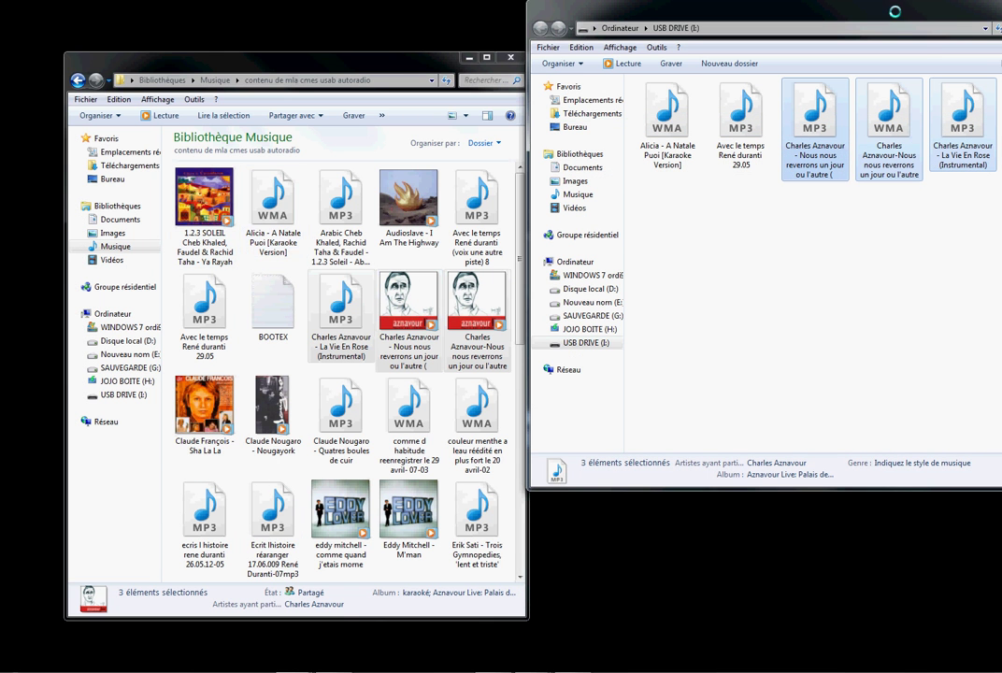
{"action": "left_click_drag", "start_coordinate": [894, 12], "coordinate": [798, 75]}
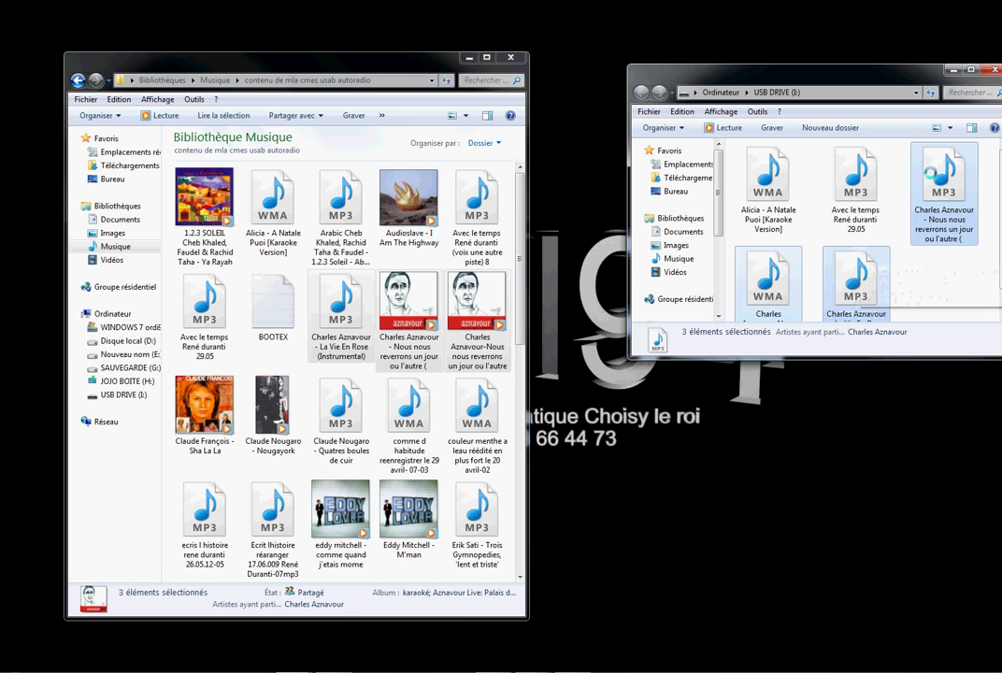
{"action": "left_click", "coordinate": [941, 310]}
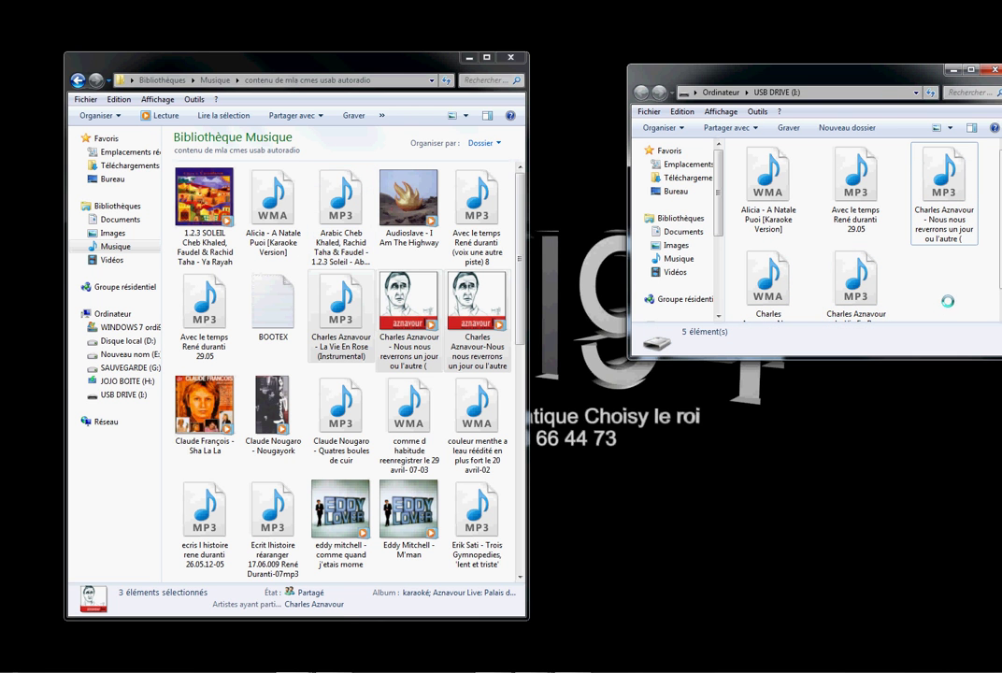
{"action": "left_click", "coordinate": [681, 111]}
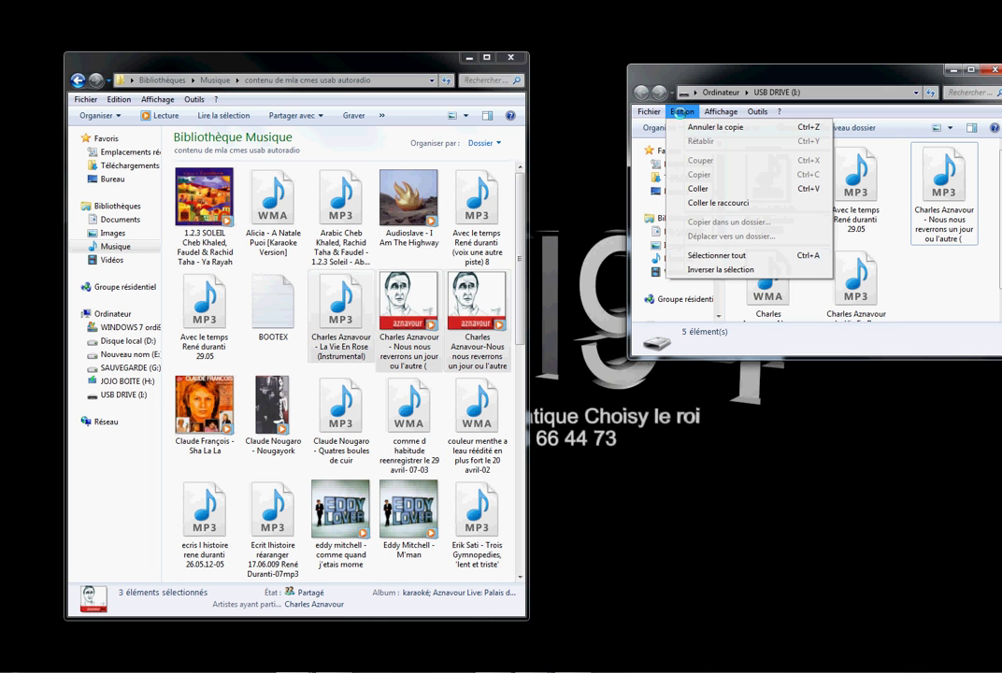
{"action": "left_click", "coordinate": [716, 256]}
{"action": "right_click", "coordinate": [853, 187]}
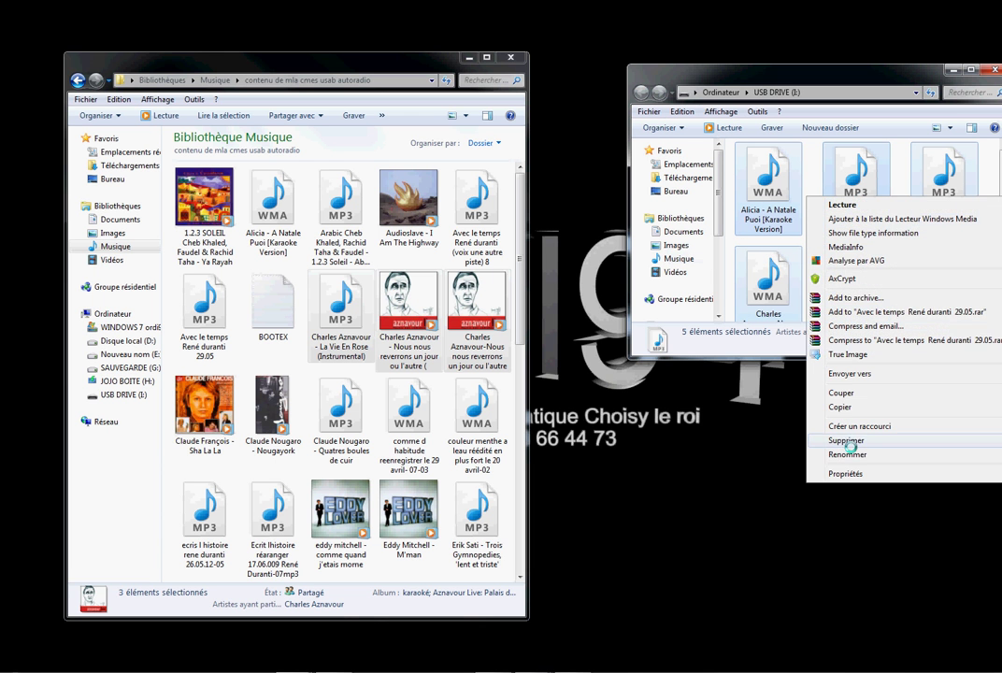
{"action": "left_click", "coordinate": [710, 343]}
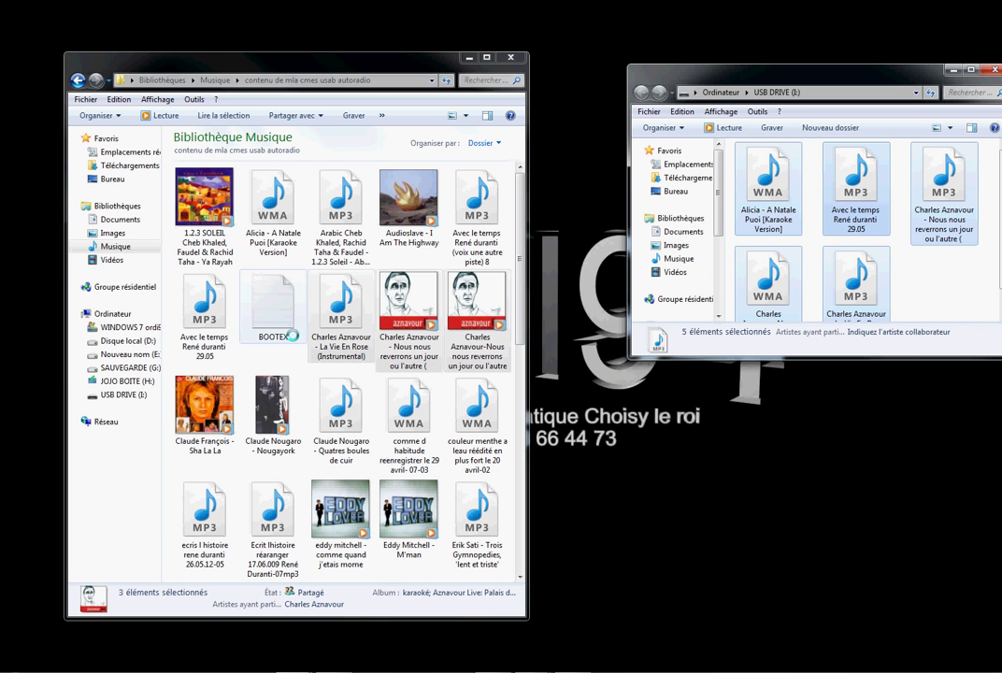
Clear the file selections in both the music folder and USB DRIVE (I:).
{"action": "left_click", "coordinate": [240, 302]}
{"action": "right_click", "coordinate": [295, 352]}
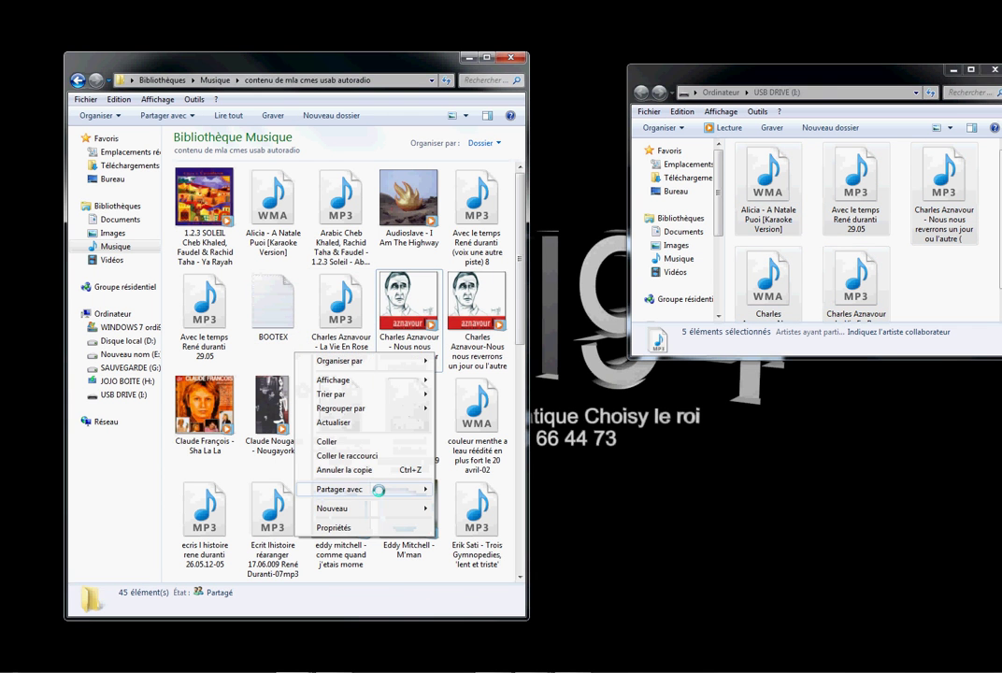
{"action": "left_click", "coordinate": [330, 441]}
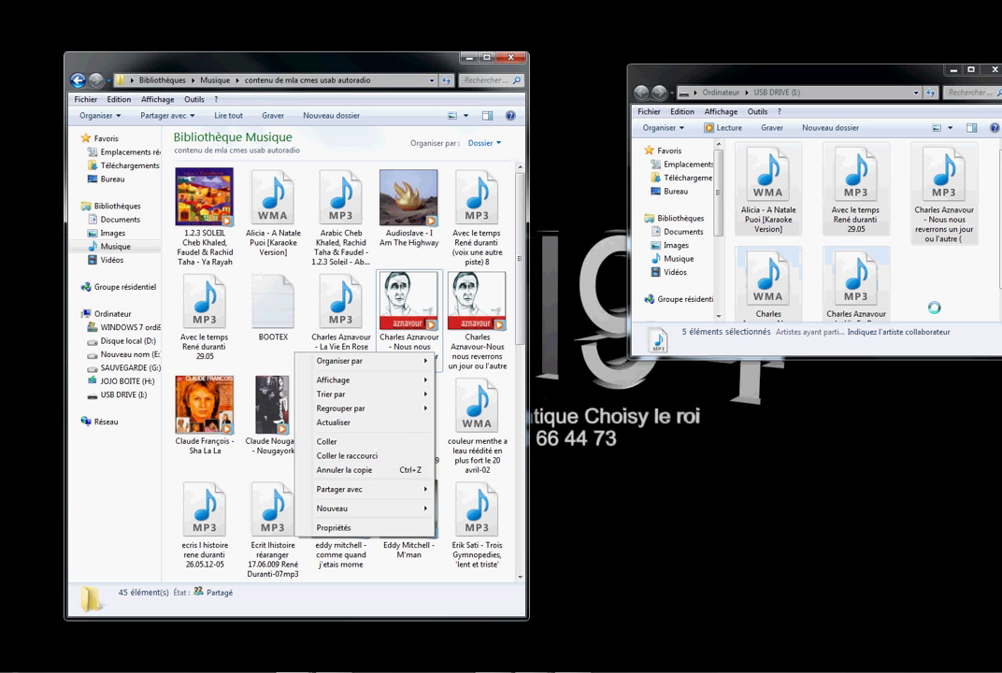
{"action": "left_click_drag", "start_coordinate": [768, 187], "coordinate": [930, 271]}
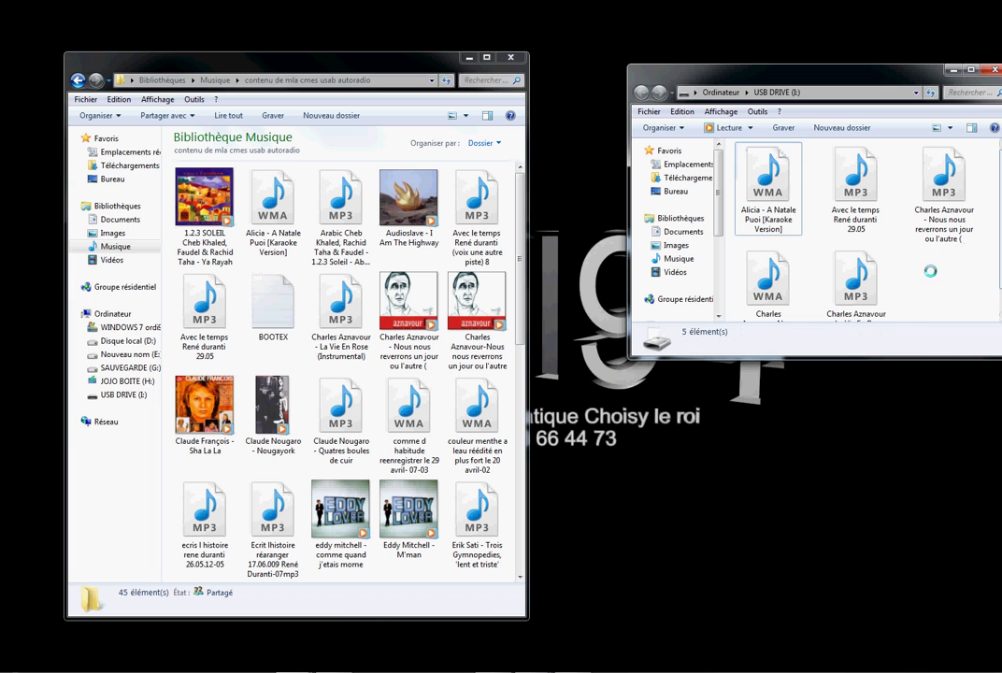
Select all the files on USB DRIVE (I:) and permanently delete them, confirming the deletion.
{"action": "left_click", "coordinate": [683, 111]}
{"action": "left_click", "coordinate": [694, 257]}
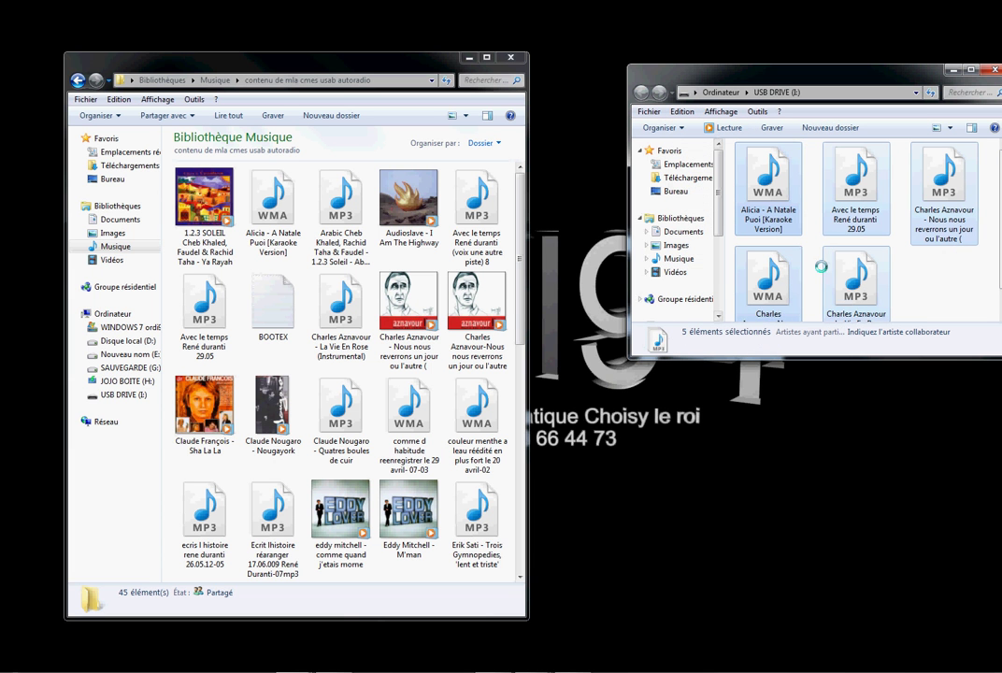
{"action": "right_click", "coordinate": [839, 213]}
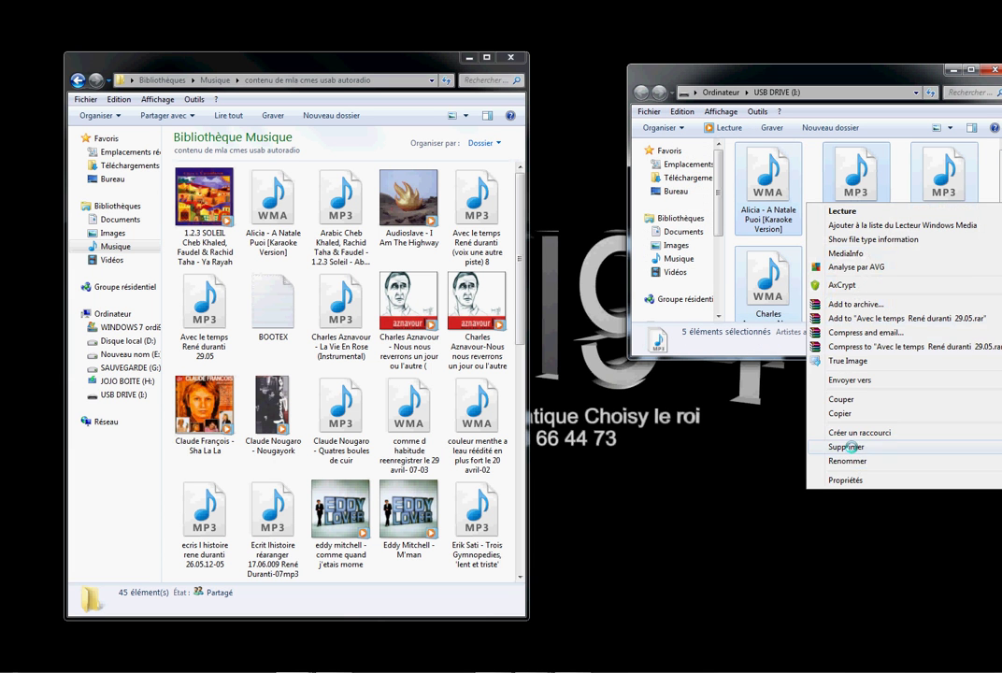
{"action": "left_click", "coordinate": [841, 445]}
{"action": "key", "text": "Return"}
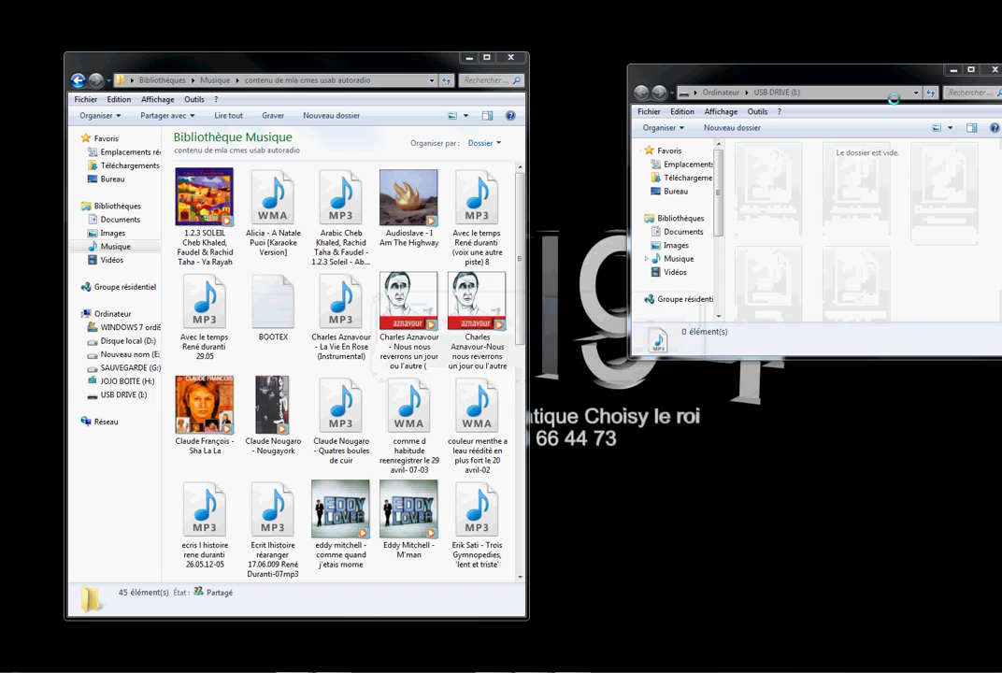
Close the USB DRIVE (I:) window and minimize the music folder window to clear the desktop.
{"action": "left_click", "coordinate": [993, 69]}
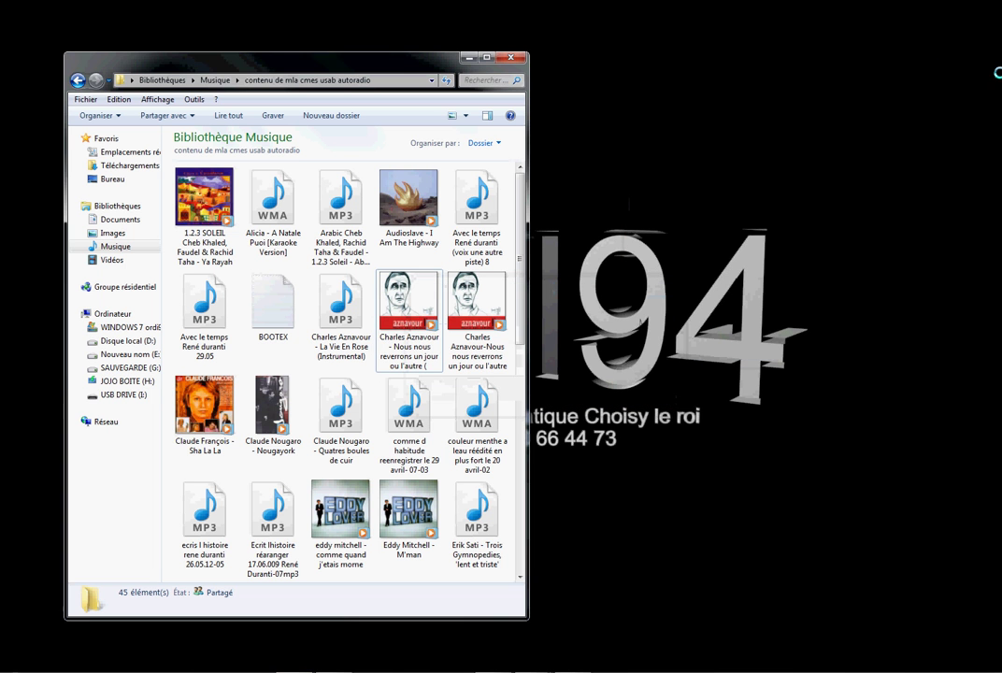
{"action": "left_click", "coordinate": [460, 58]}
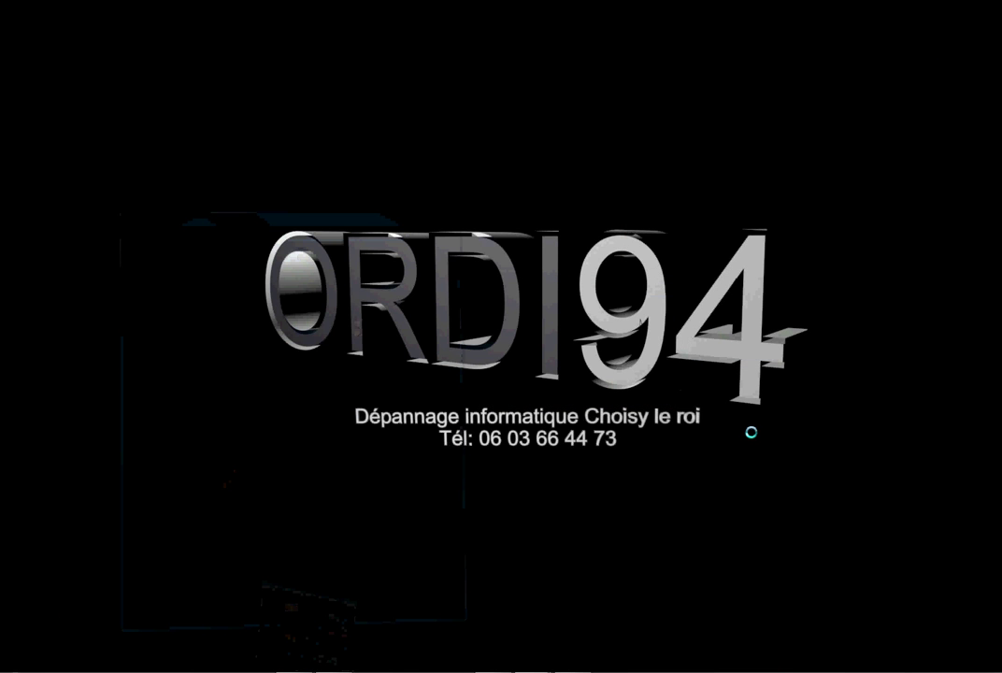